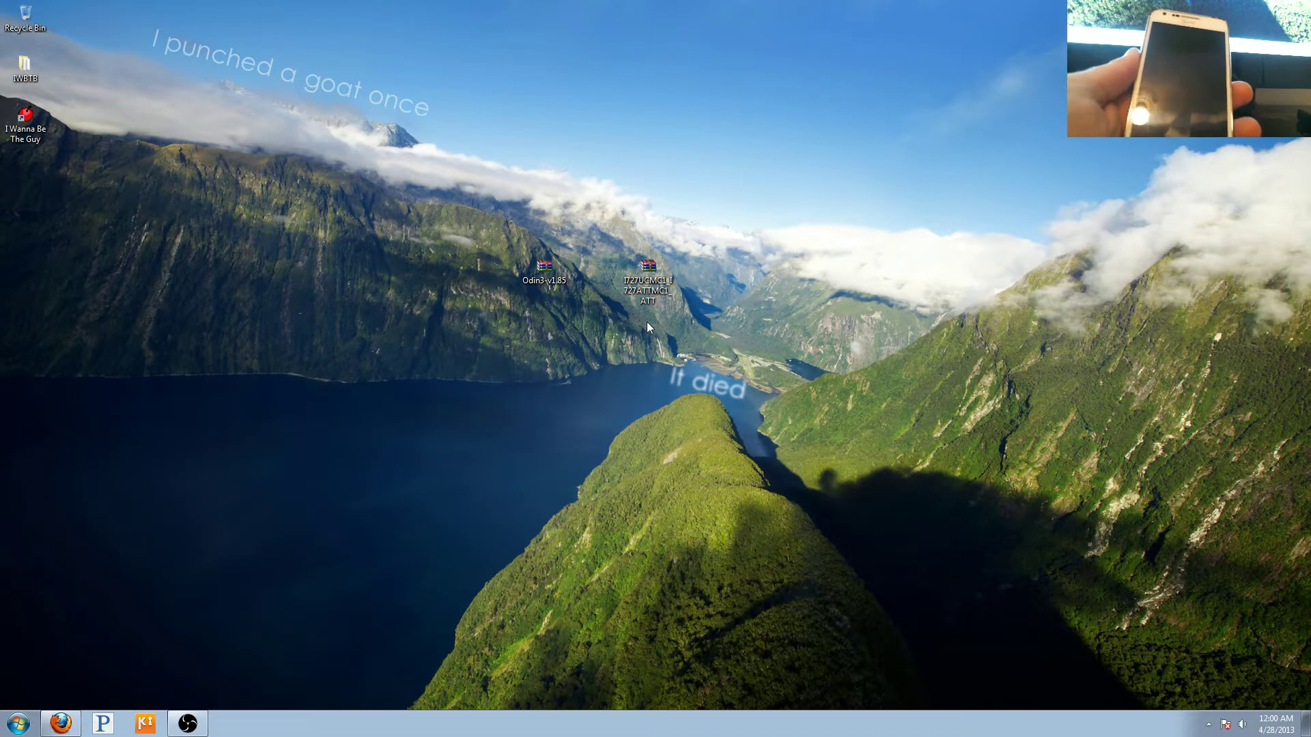
Step: Extract the Odin3-v1.85.zip files onto the desktop and close the archive
left_click(647, 282)
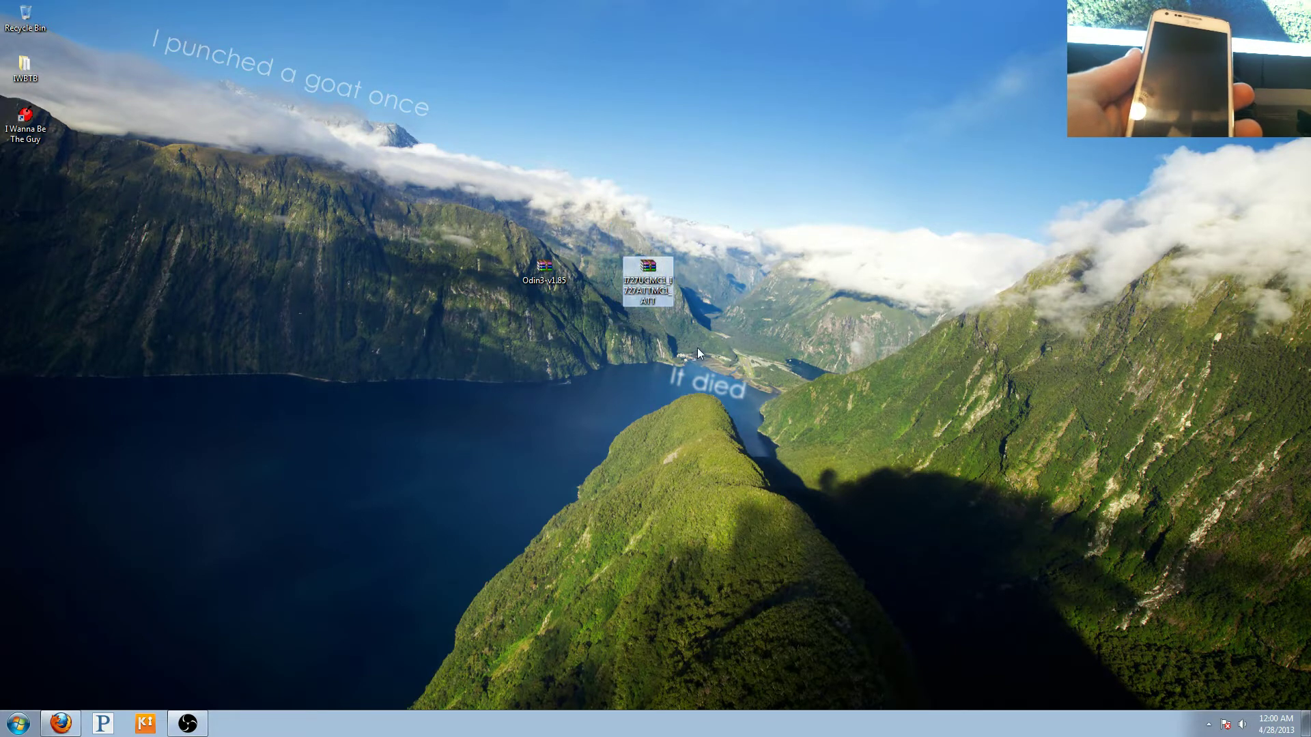
left_click_drag(456, 187, 583, 320)
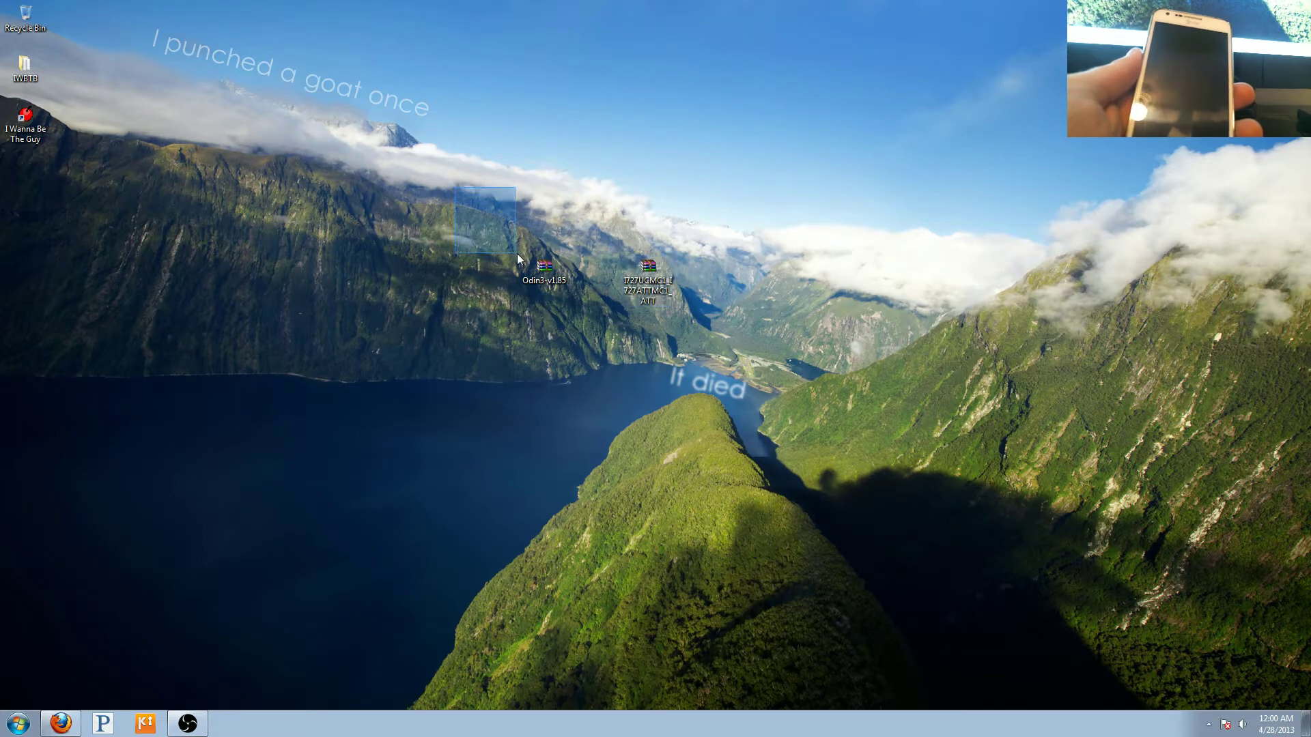
left_click(583, 320)
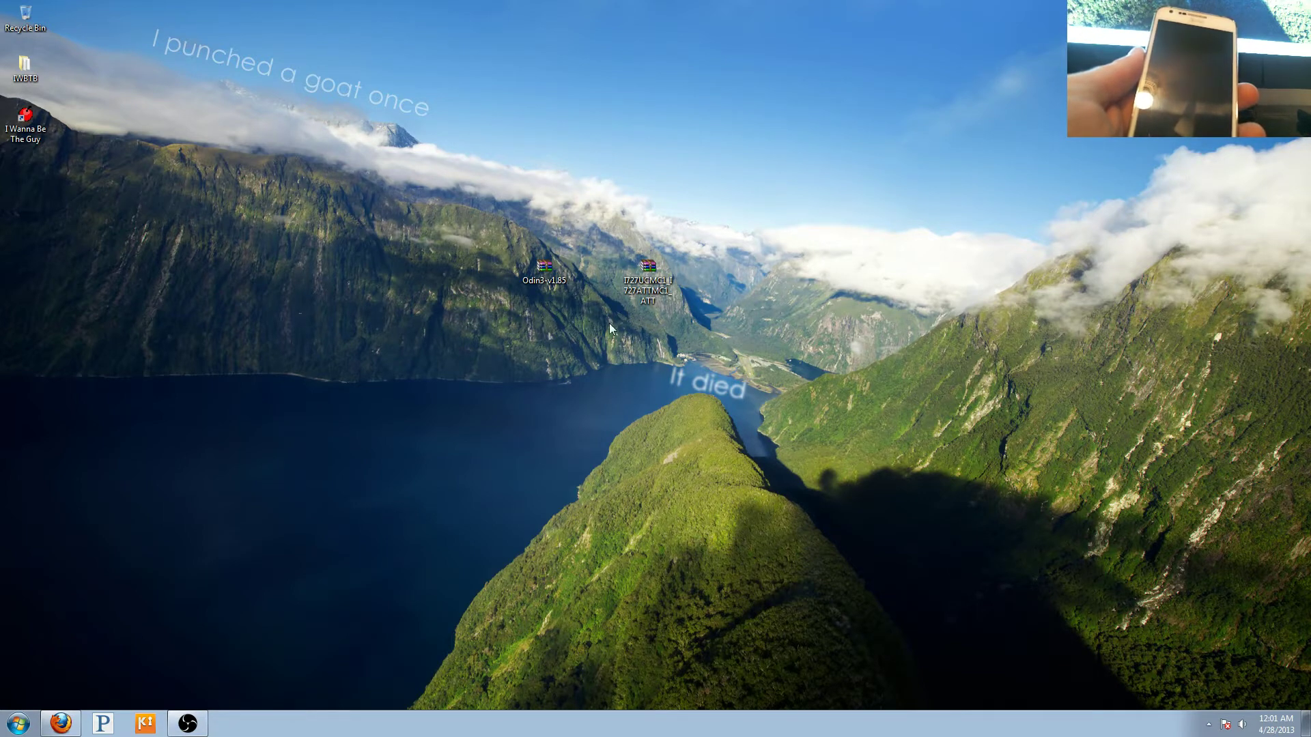
double_click(544, 270)
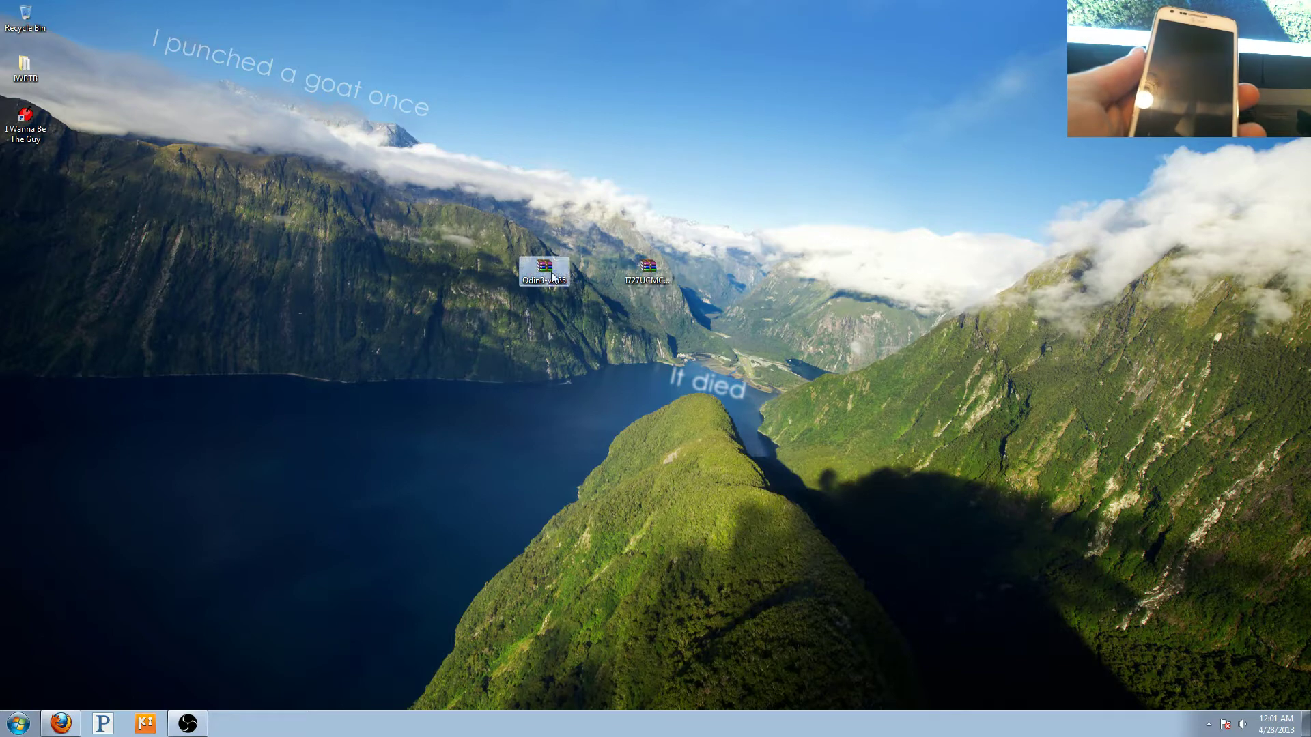
mouse_move(99, 198)
left_mouse_down()
mouse_move(87, 170)
mouse_move(13, 266)
left_mouse_up()
left_click(999, 47)
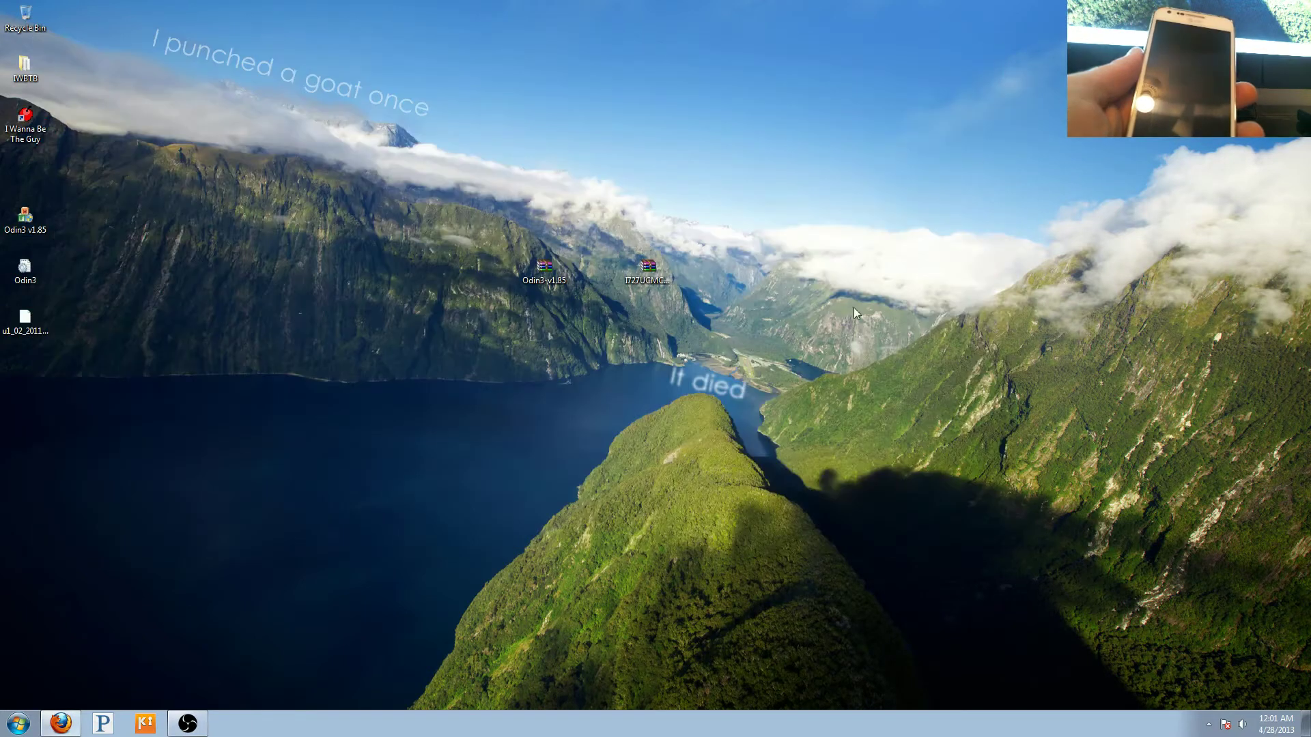
Step: Extract the firmware archive's MD5 file and SS_DL.dll to the desktop, then close WinRAR
double_click(641, 265)
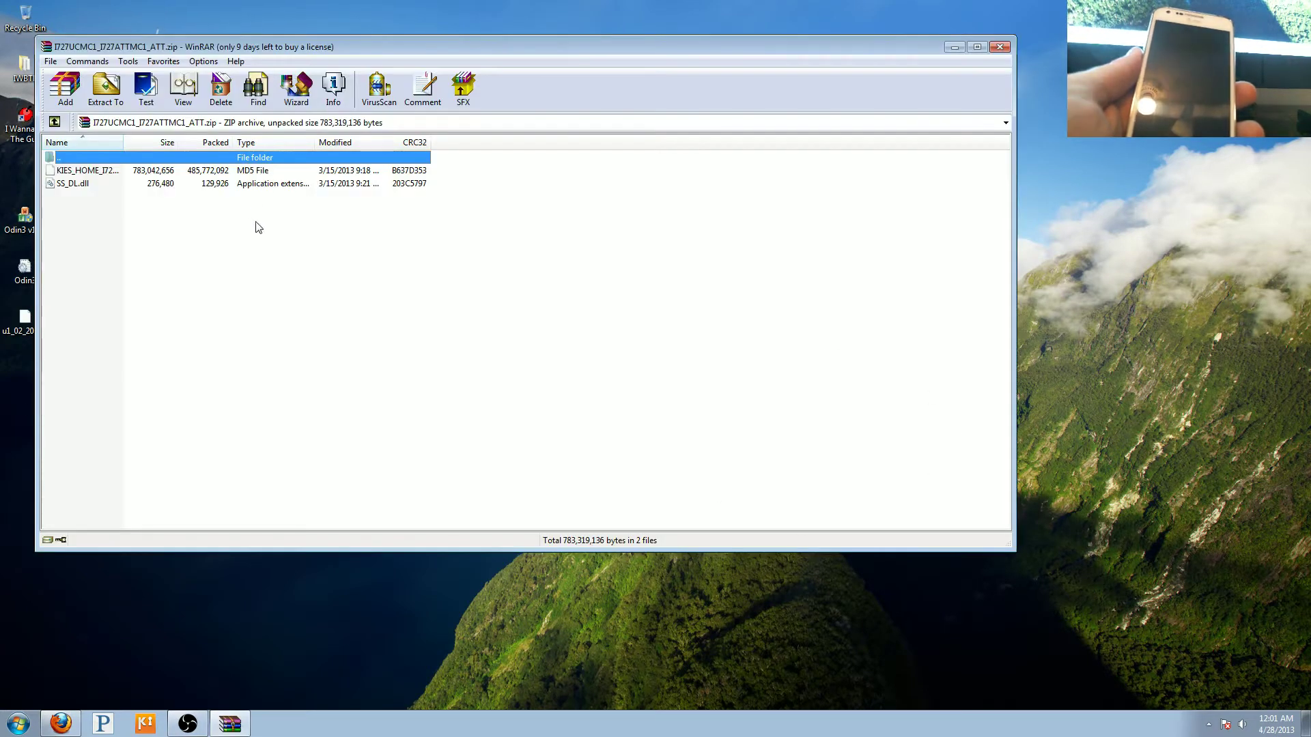
left_click_drag(226, 210, 144, 172)
left_click(105, 90)
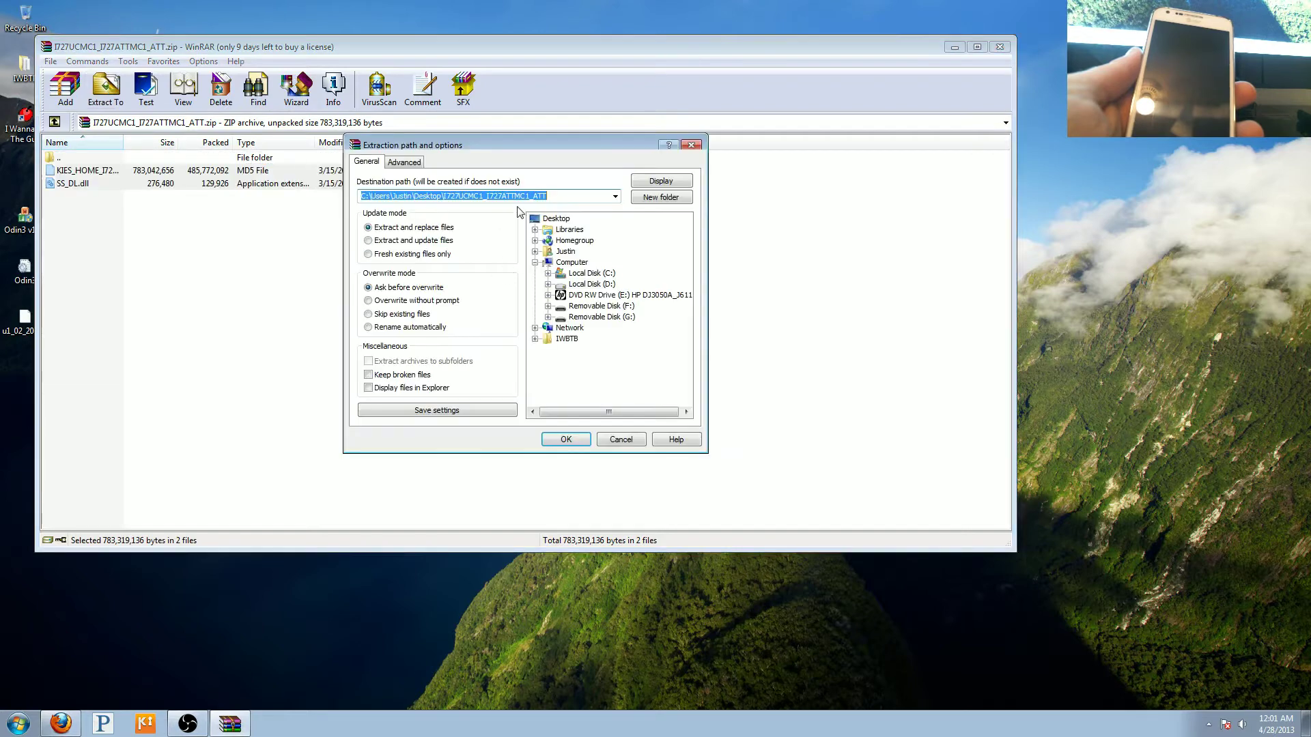
left_click(566, 440)
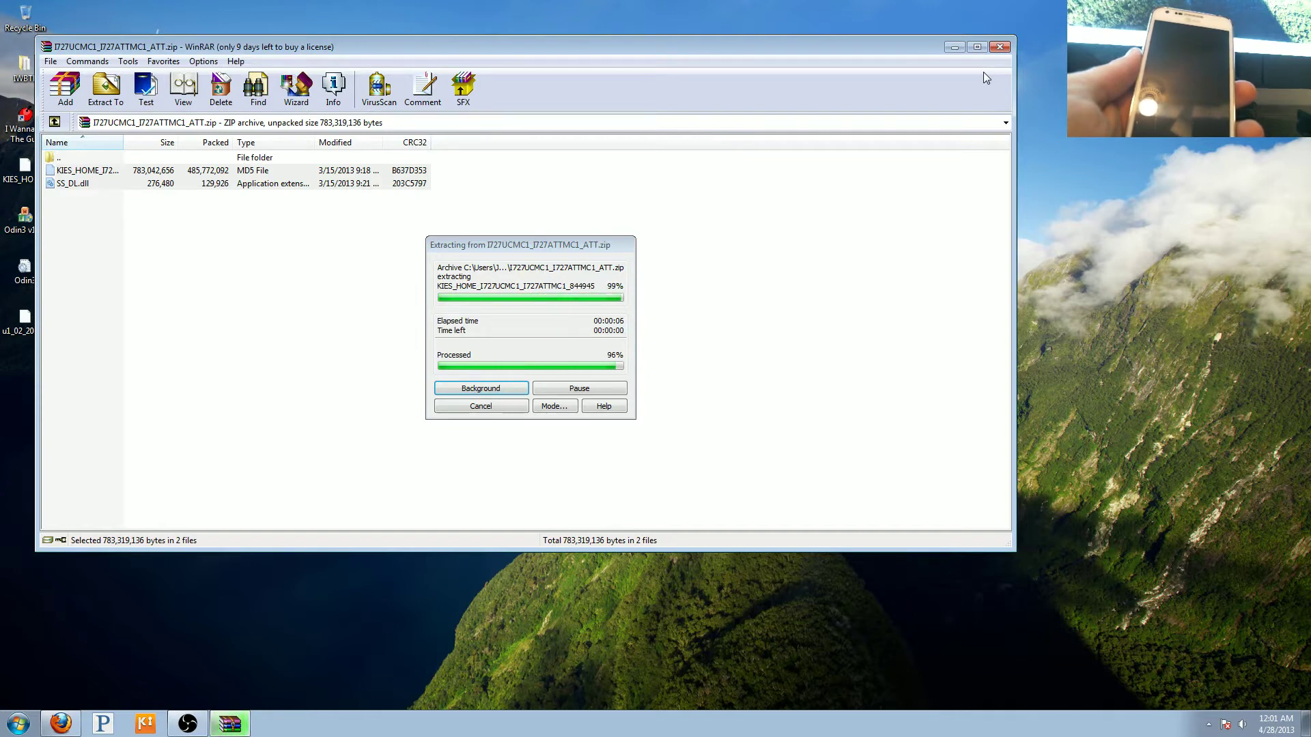
left_click(977, 48)
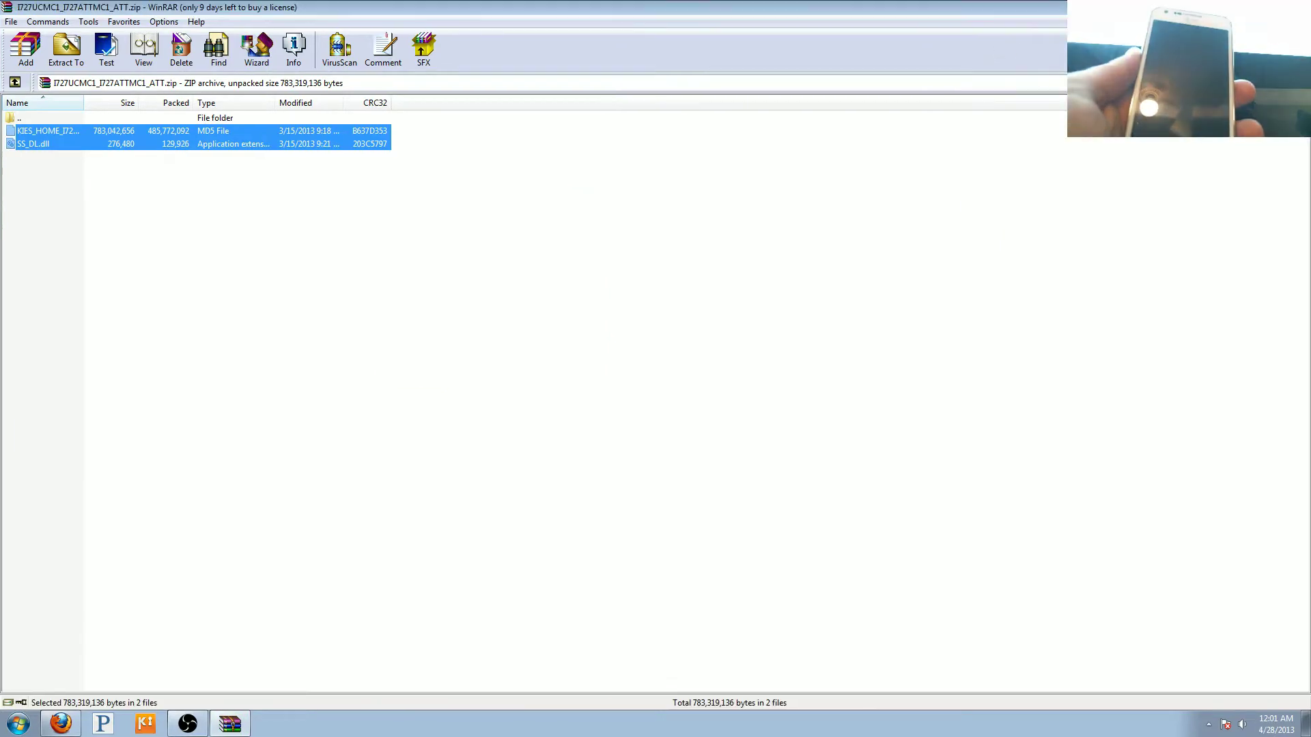
key("alt+F4")
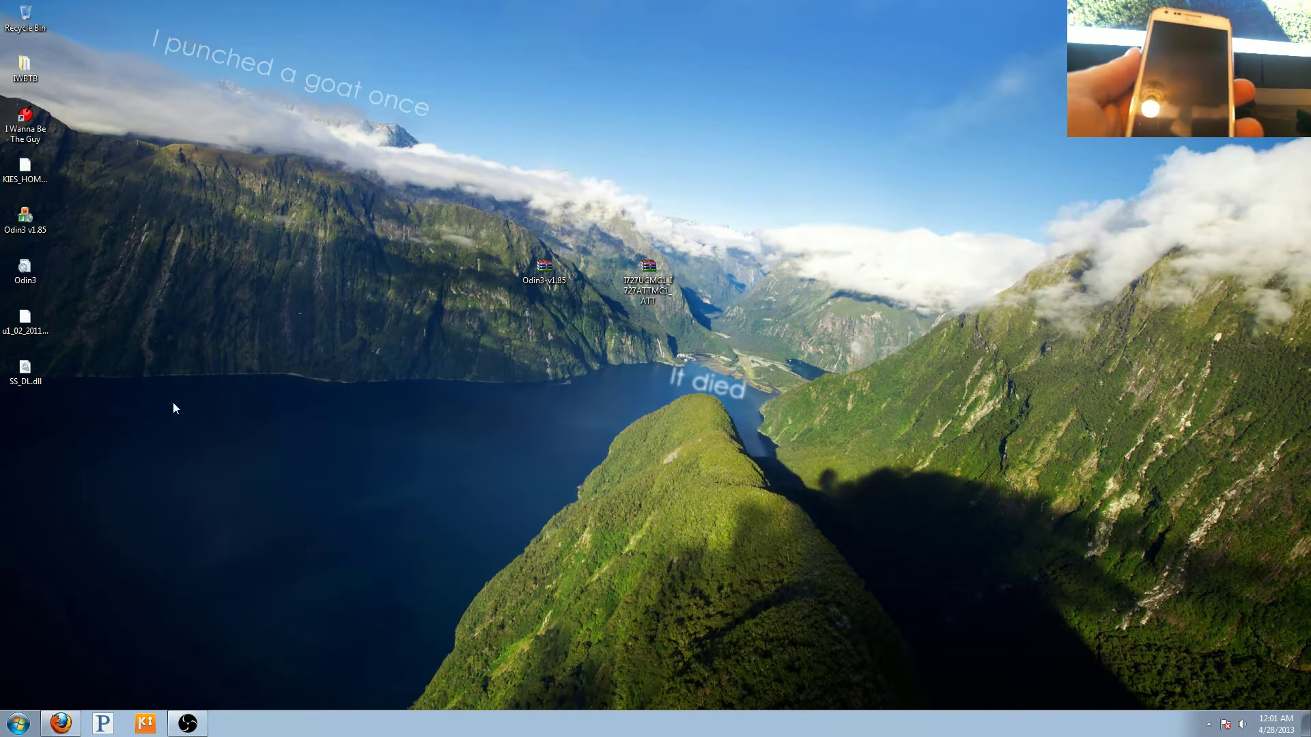
Step: Run Odin3 v1.85 as administrator and confirm the phone shows as added on COM5
right_click(29, 222)
left_click(113, 242)
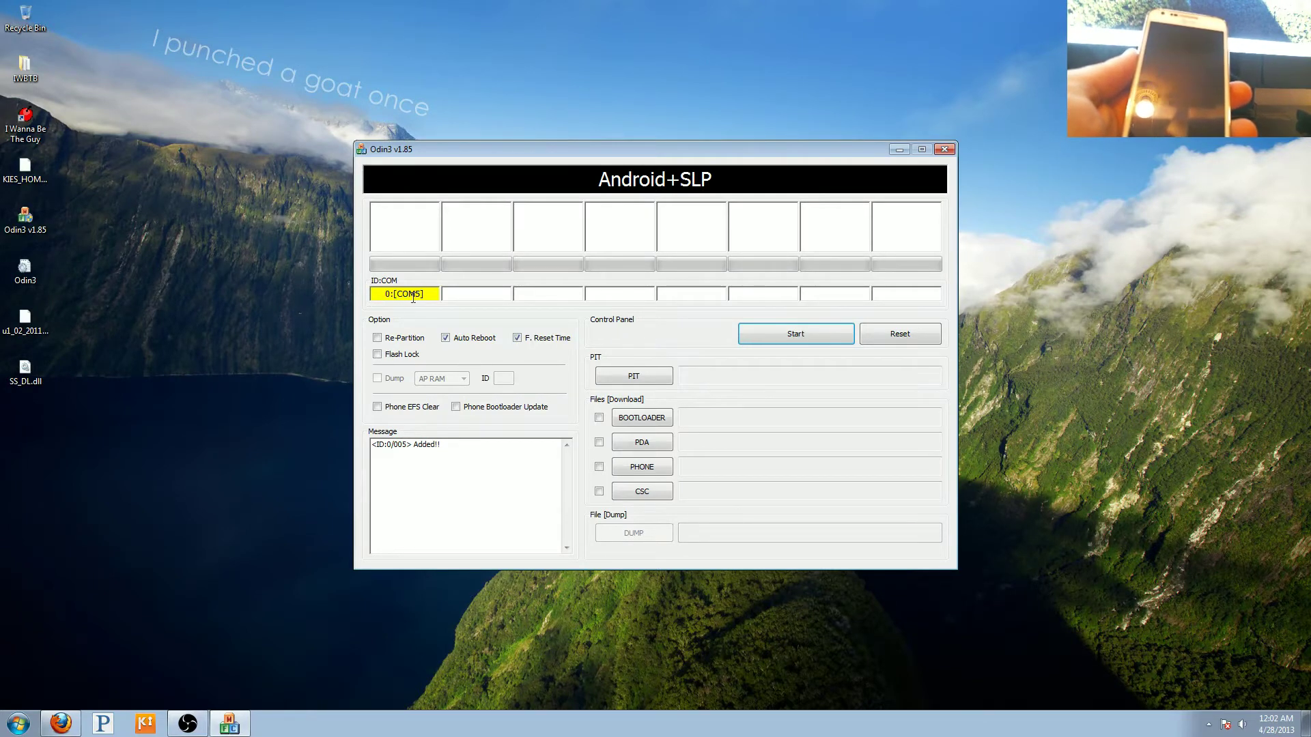
left_click_drag(378, 297, 421, 299)
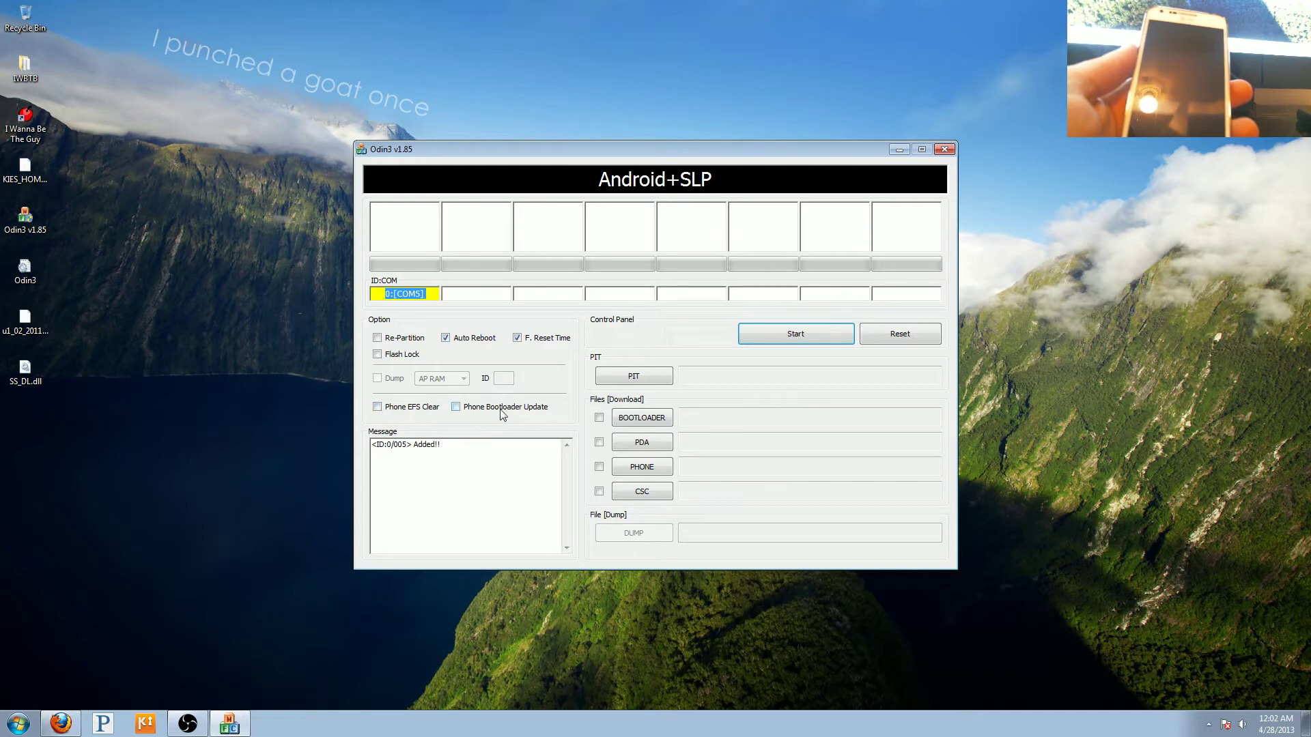
Step: Load the KIES_HOME firmware .md5 file into Odin's PDA slot
left_click(642, 443)
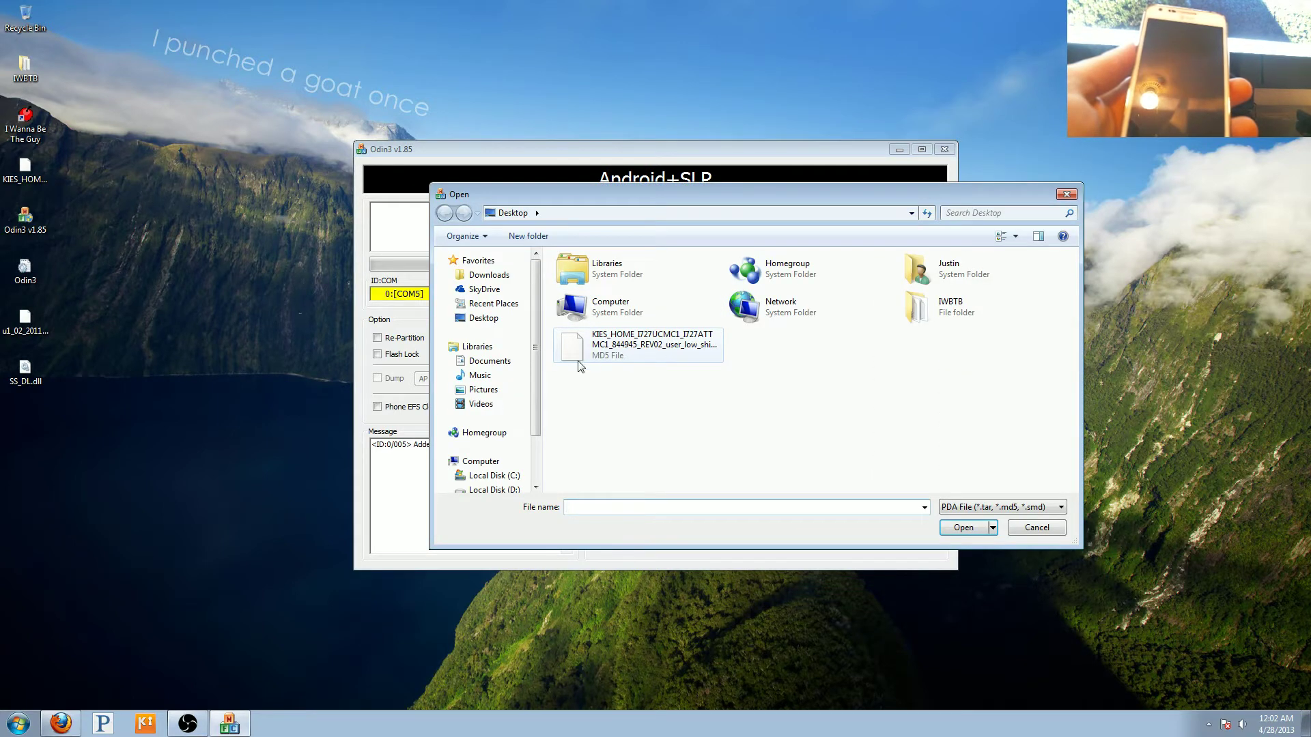
double_click(647, 353)
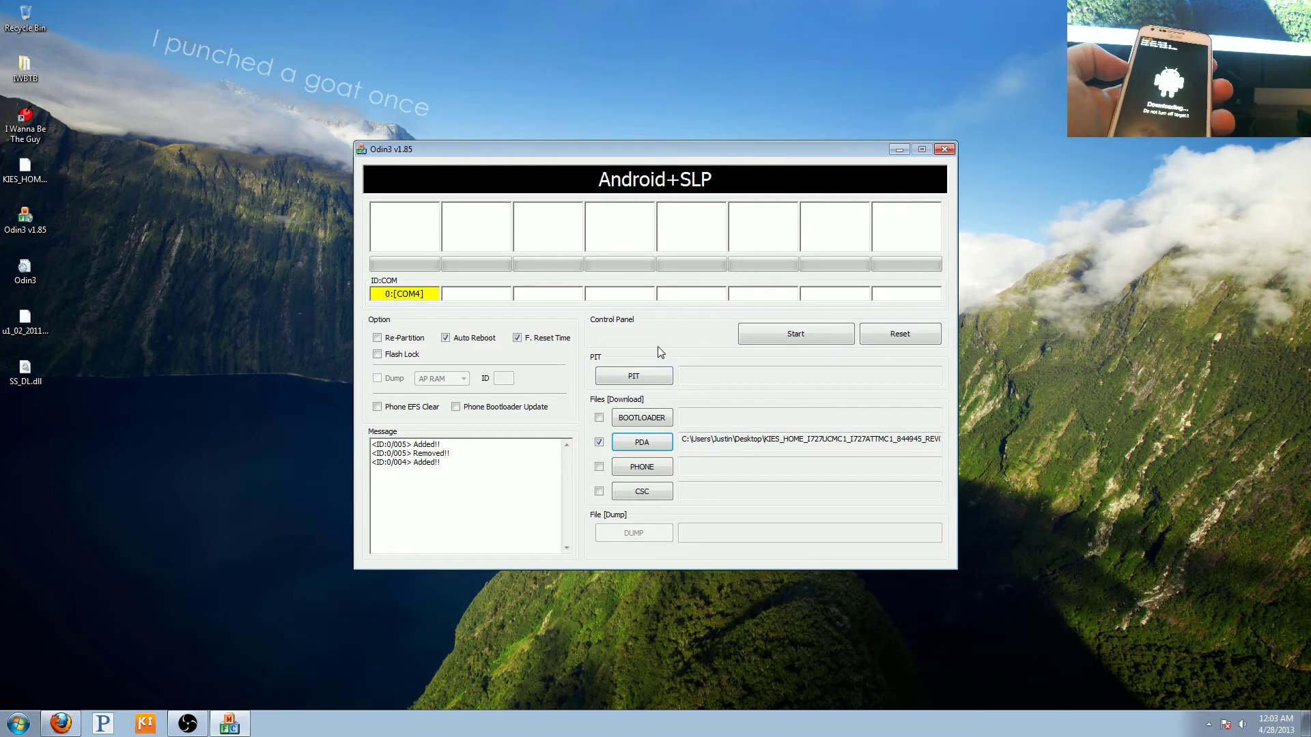
Step: Start the Odin flash and wait for the phone to reboot into setup
left_click(796, 337)
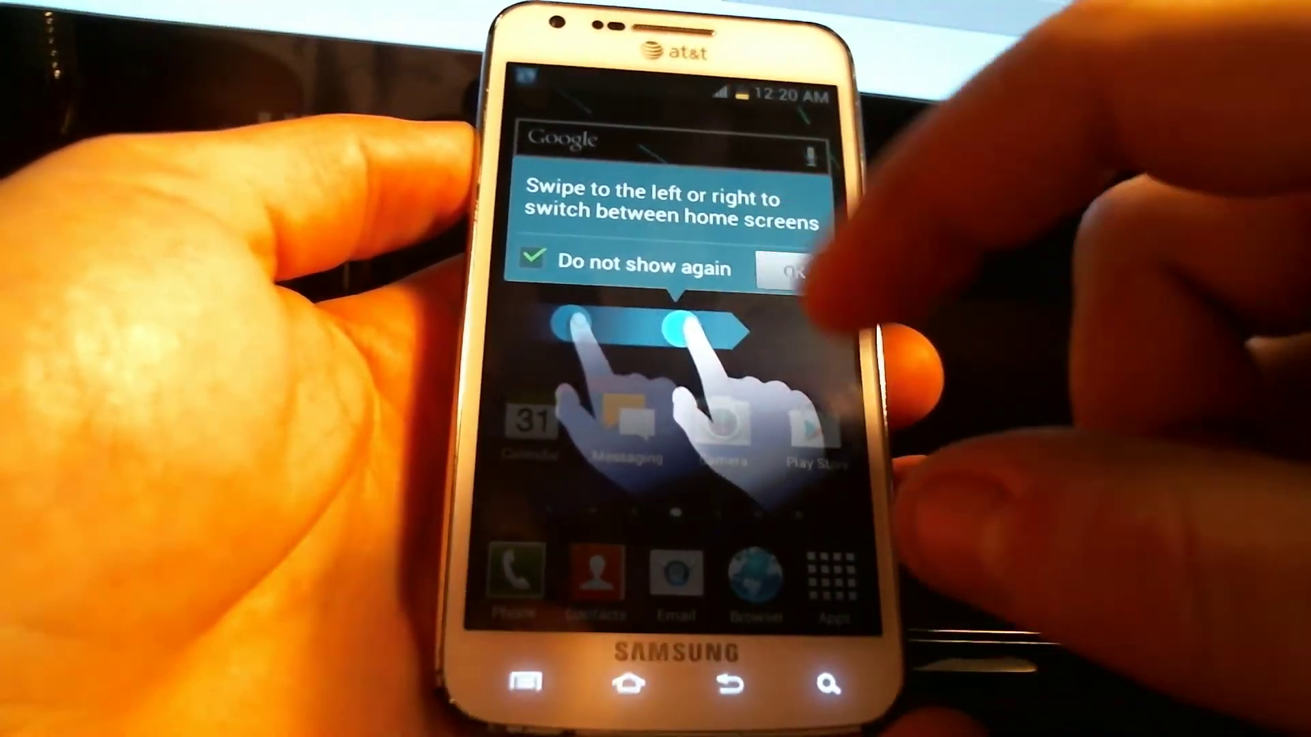
Step: Dismiss the home tip, go to Settings > About device, and tap Android version 4.1.2
left_click(789, 271)
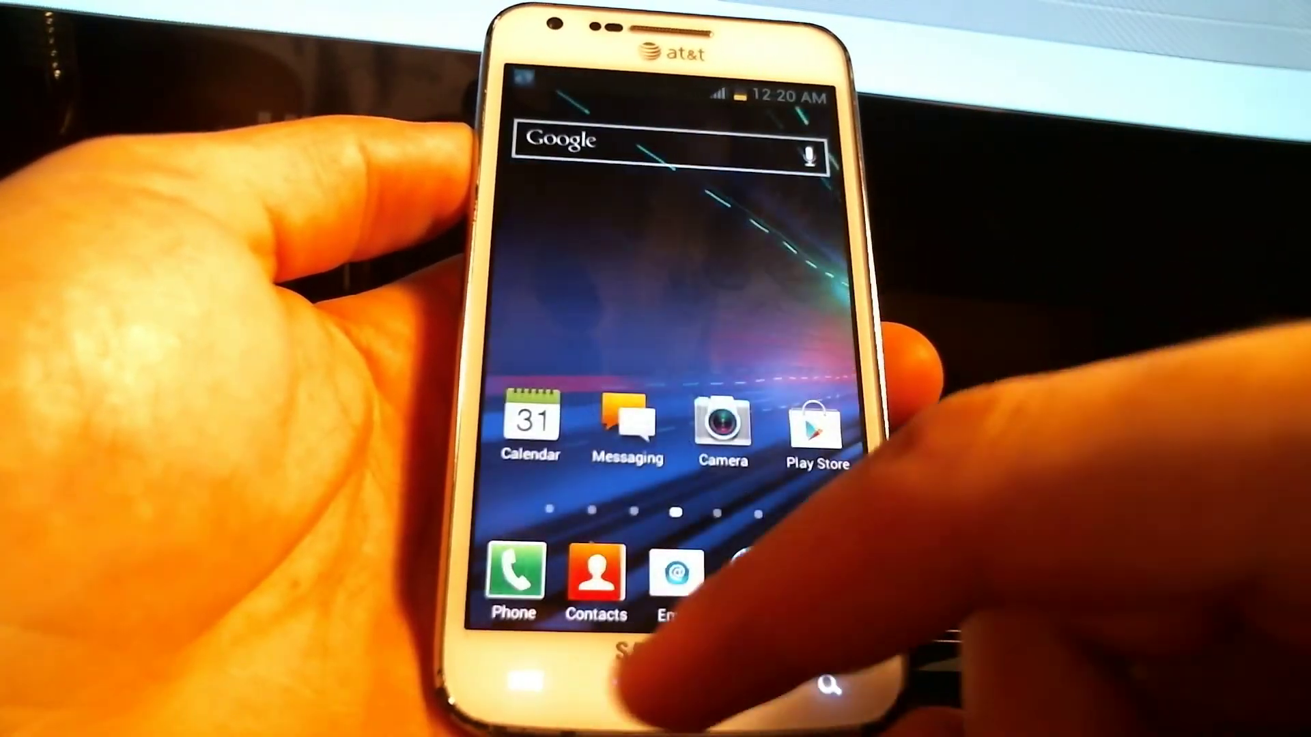
left_click(524, 683)
left_click(594, 599)
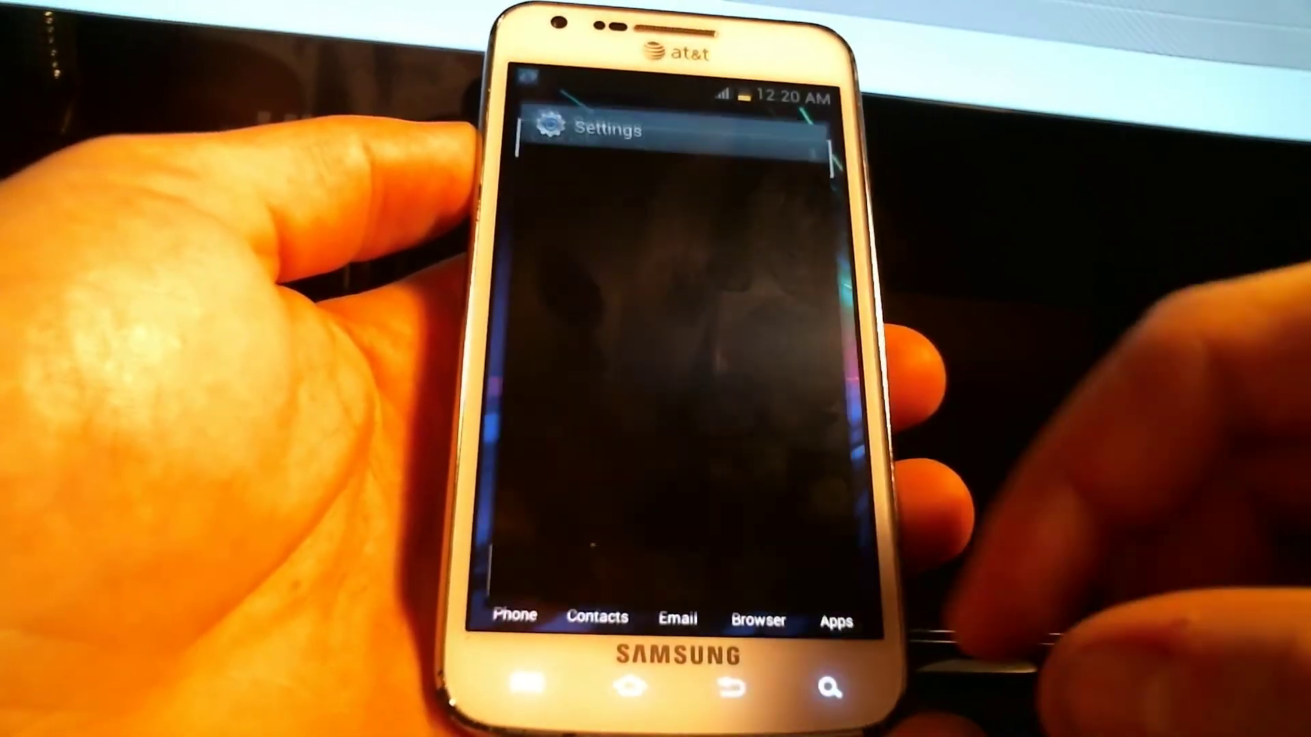
scroll(676, 389, "down", 5)
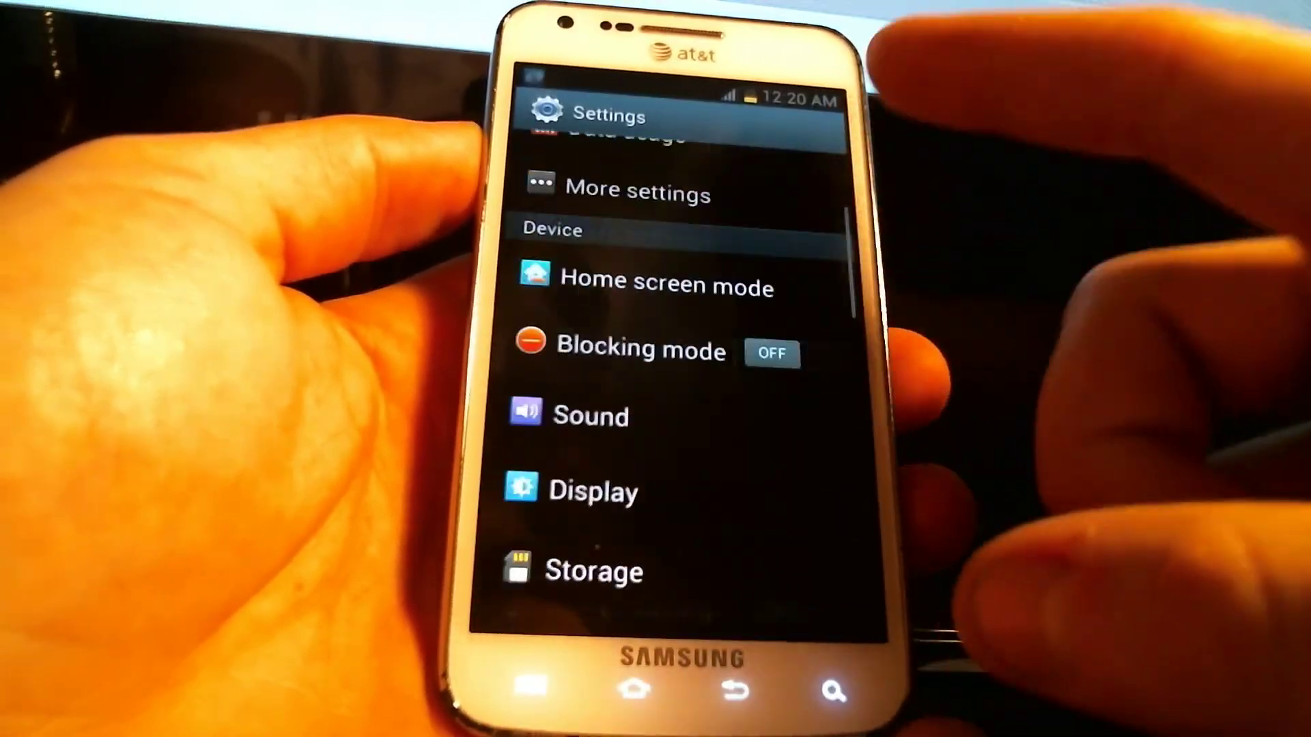
scroll(676, 390, "down", 10)
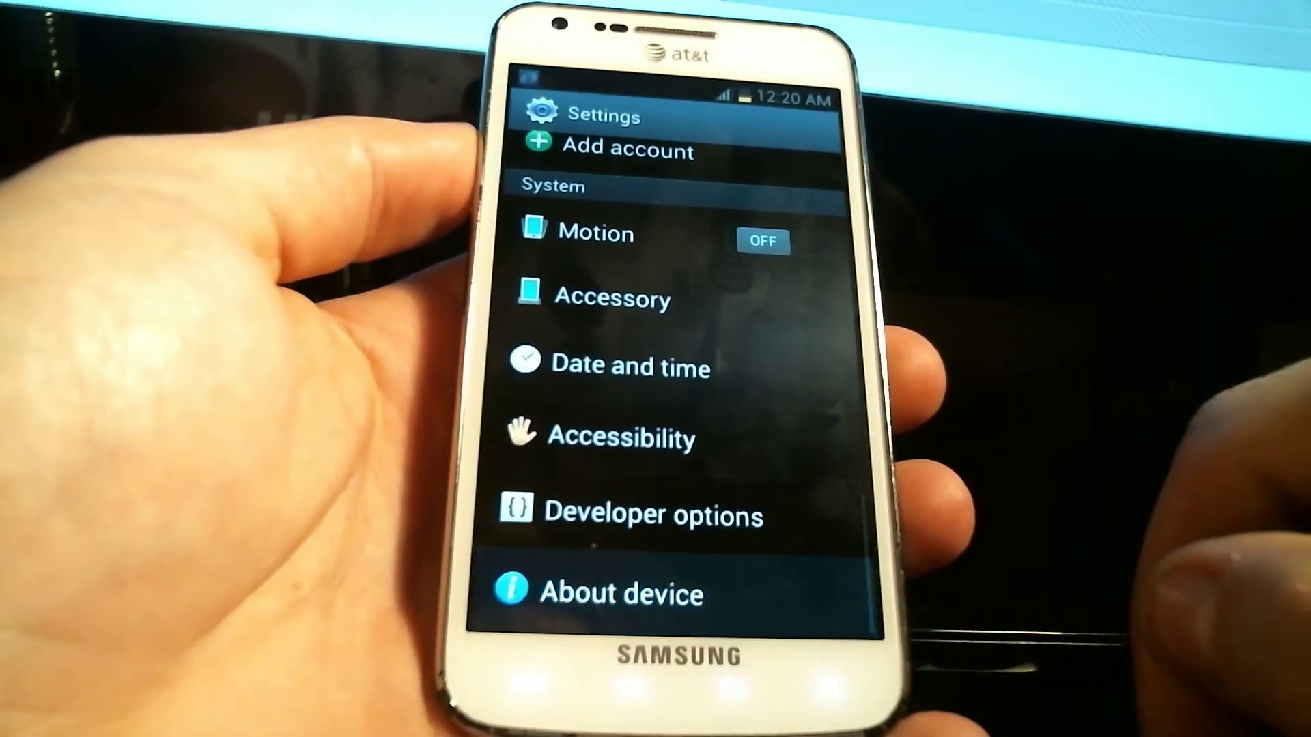
left_click(622, 598)
scroll(737, 409, "down", 3)
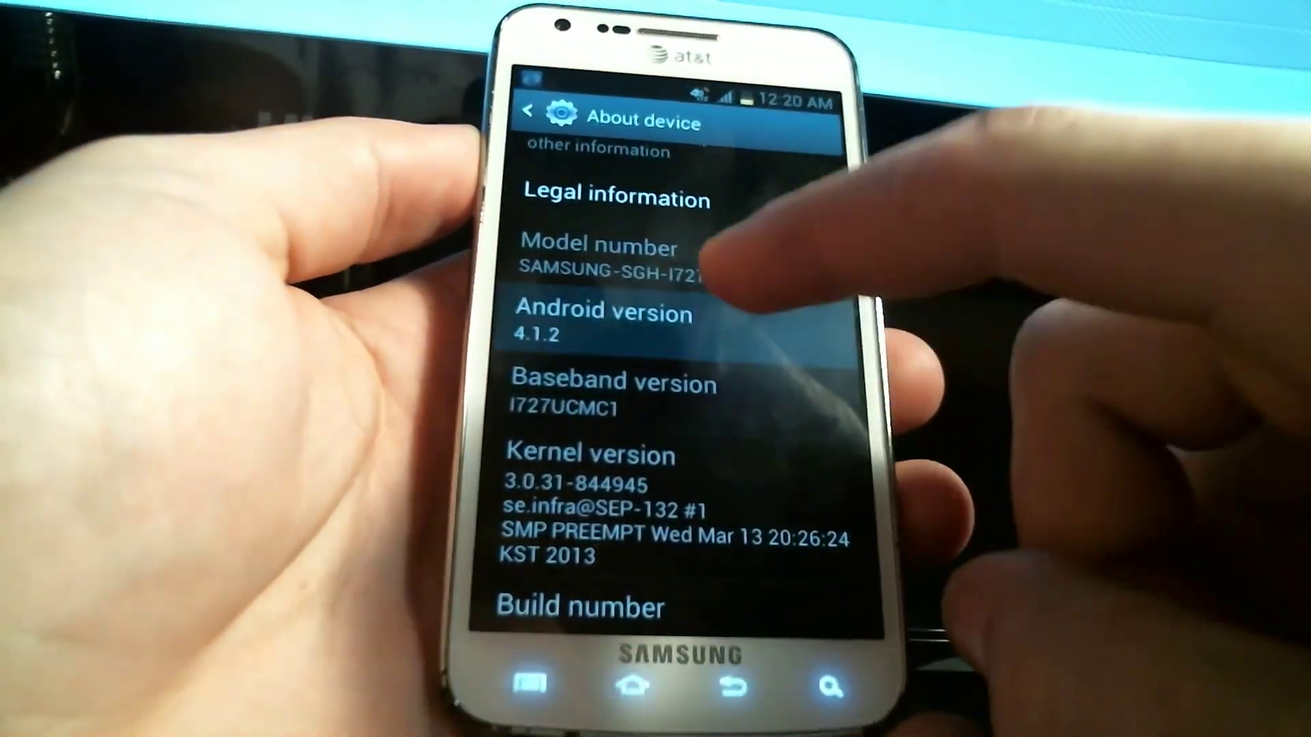
left_click(758, 318)
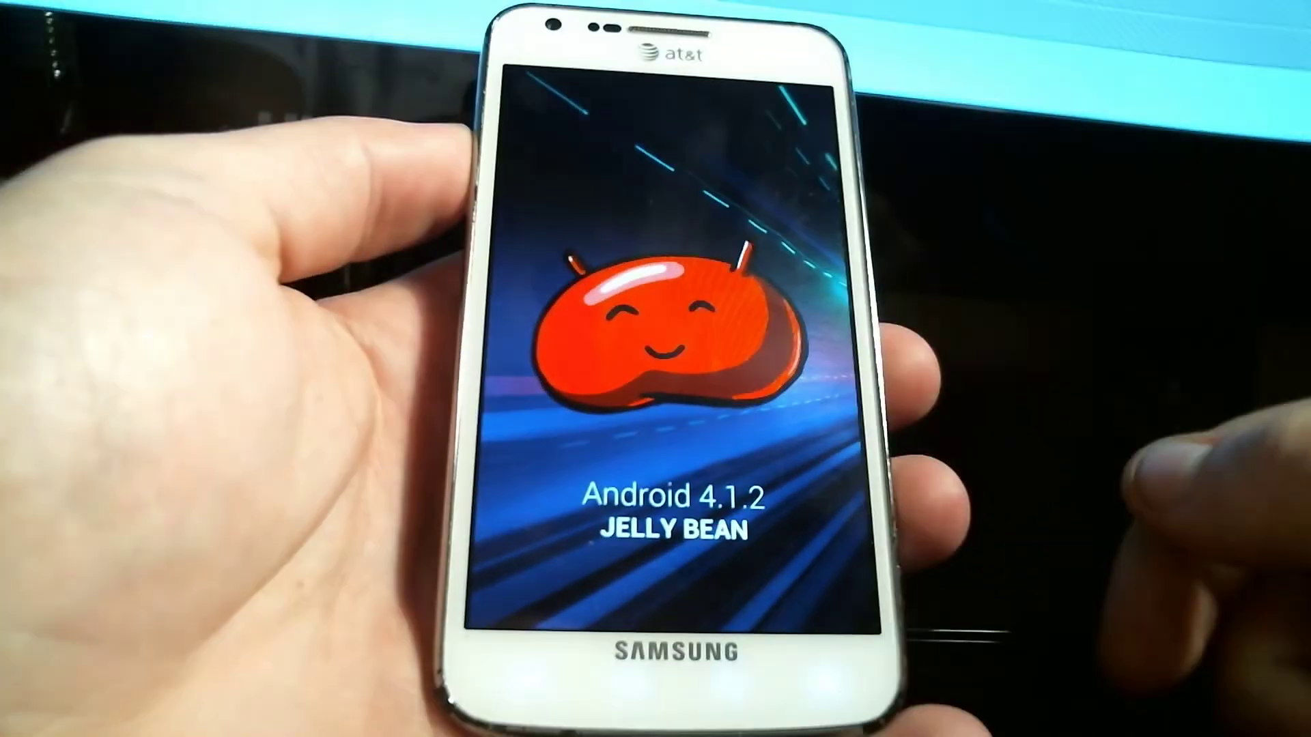